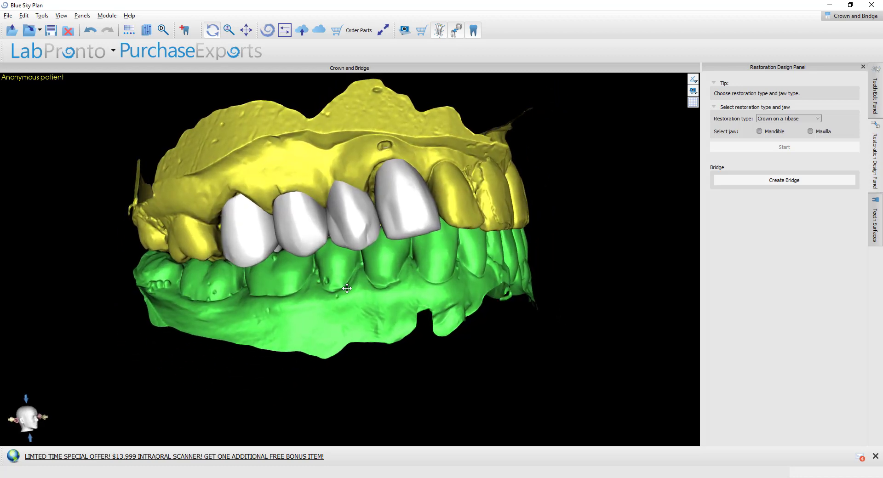
# Choose a maxillary conventional crown on 4 unit bridge_UpperJaw for the second premolar, with 4 unit bridge_LowerJaw as antagonist.
pyautogui.click(789, 119)
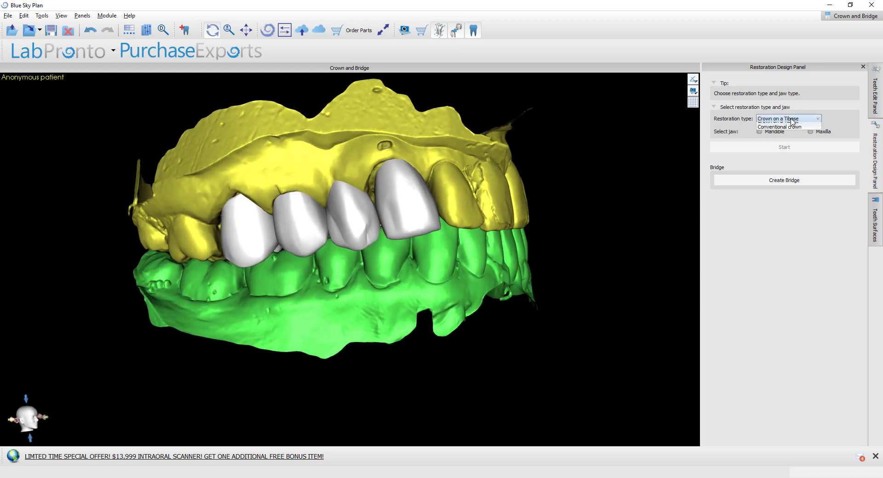
pyautogui.click(809, 131)
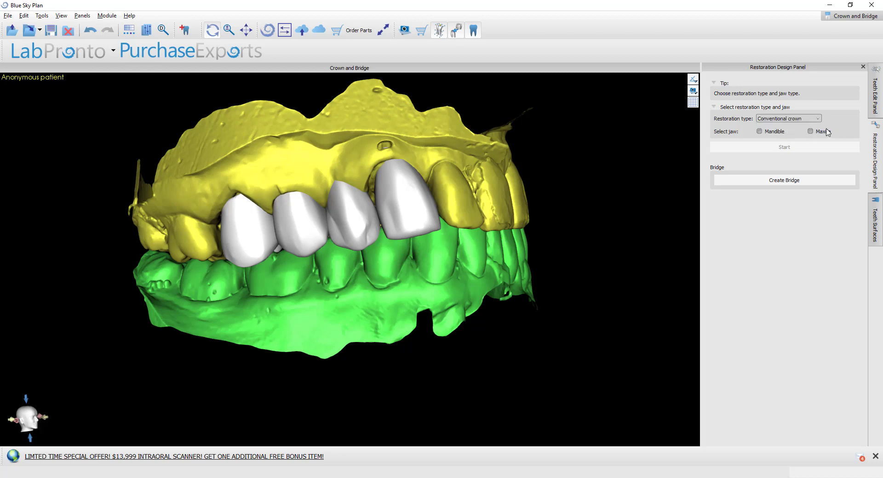
pyautogui.click(810, 131)
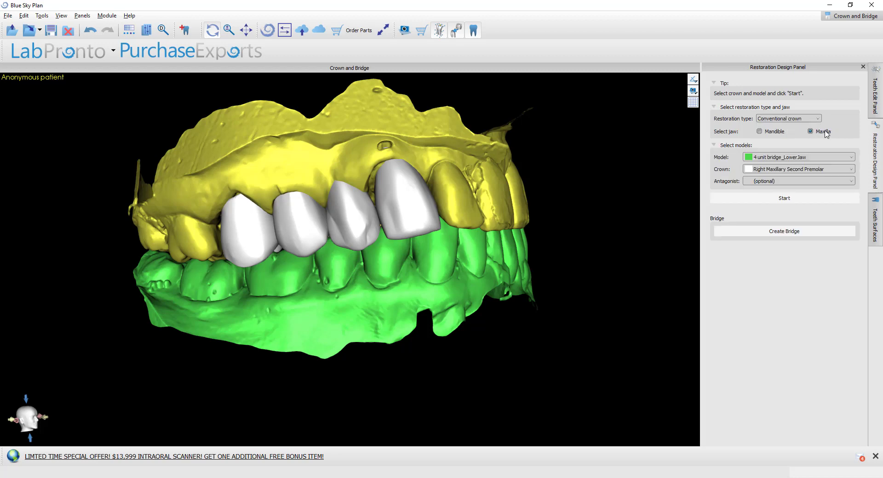
pyautogui.click(805, 158)
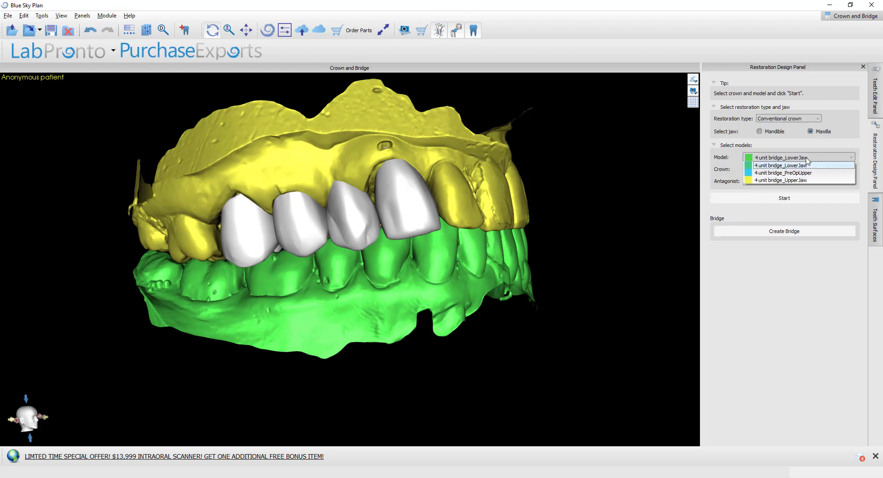
pyautogui.click(789, 181)
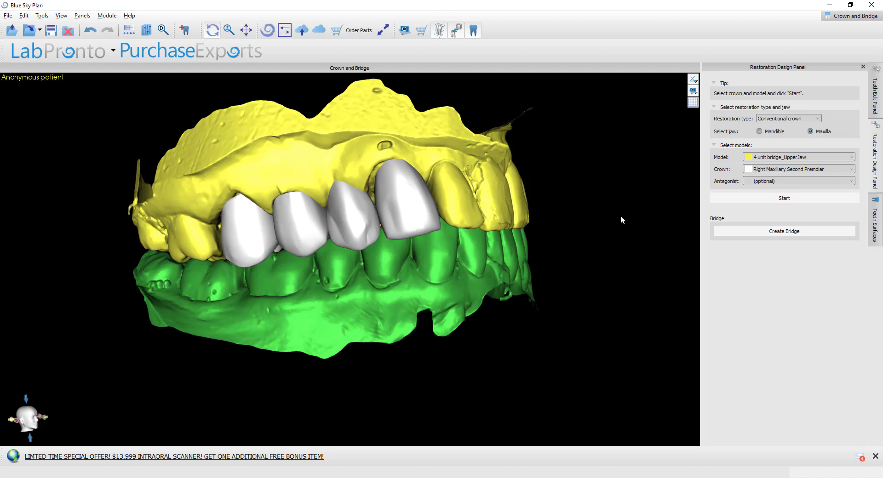
pyautogui.click(788, 170)
pyautogui.click(788, 170)
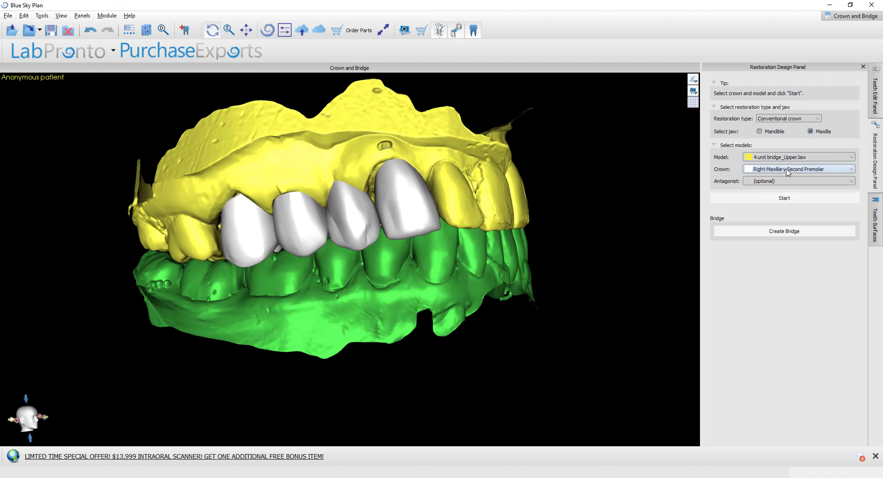
pyautogui.click(784, 182)
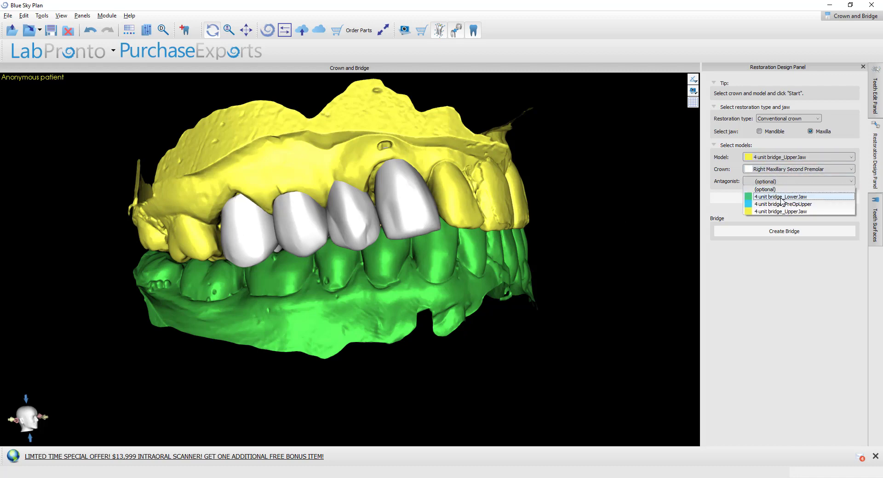
pyautogui.click(781, 197)
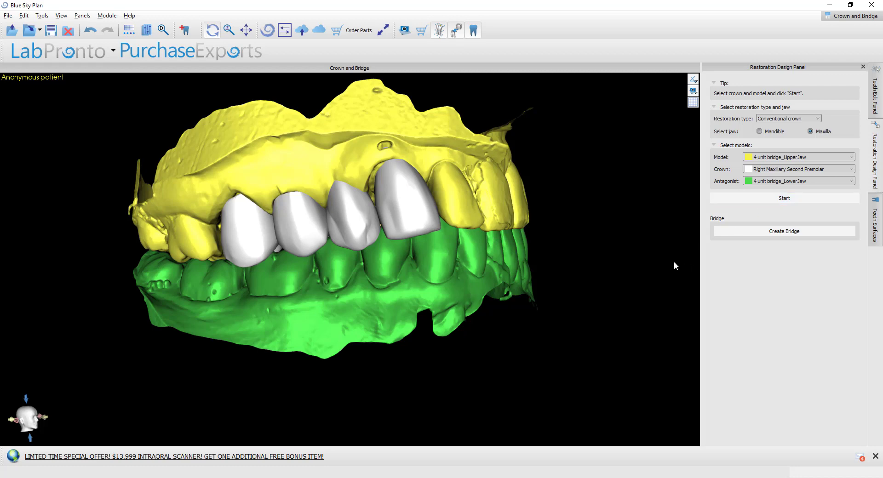
# Start the crown design and rotate the upper jaw to an occlusal view of the preparation.
pyautogui.click(769, 198)
pyautogui.moveTo(402, 402); pyautogui.dragTo(341, 230)
pyautogui.moveTo(325, 314); pyautogui.dragTo(353, 314, button='right')
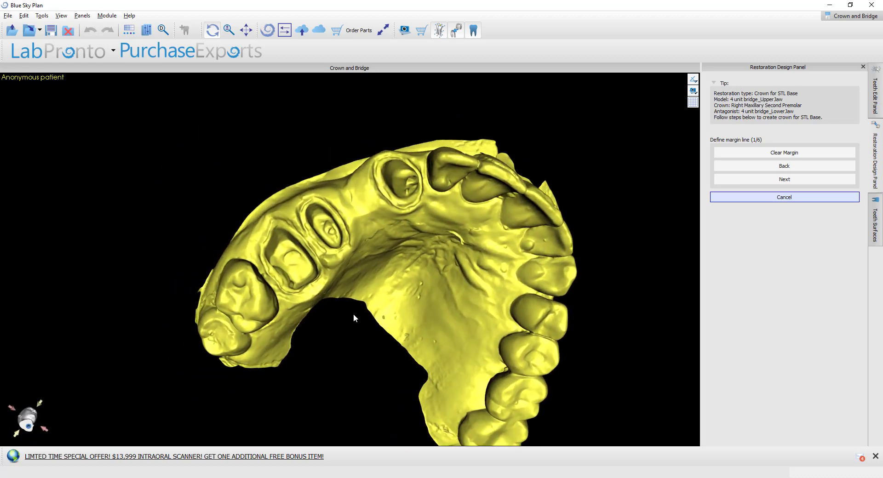
pyautogui.scroll(5, 353, 315)
pyautogui.moveTo(303, 329)
pyautogui.mouseDown()
pyautogui.moveTo(304, 298)
pyautogui.moveTo(318, 287)
pyautogui.moveTo(296, 250)
pyautogui.mouseUp()
# Trace a closed margin line along the premolar preparation edge and confirm it.
pyautogui.click(291, 314)
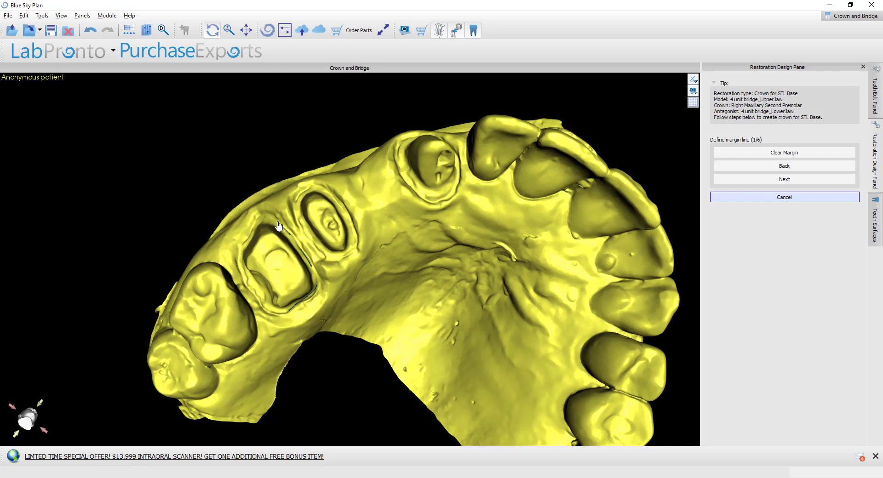
pyautogui.moveTo(274, 224)
pyautogui.mouseDown()
pyautogui.moveTo(260, 221)
pyautogui.moveTo(244, 268)
pyautogui.moveTo(249, 296)
pyautogui.moveTo(278, 315)
pyautogui.mouseUp()
pyautogui.moveTo(290, 316); pyautogui.dragTo(326, 332)
pyautogui.moveTo(326, 332); pyautogui.dragTo(288, 256, button='right')
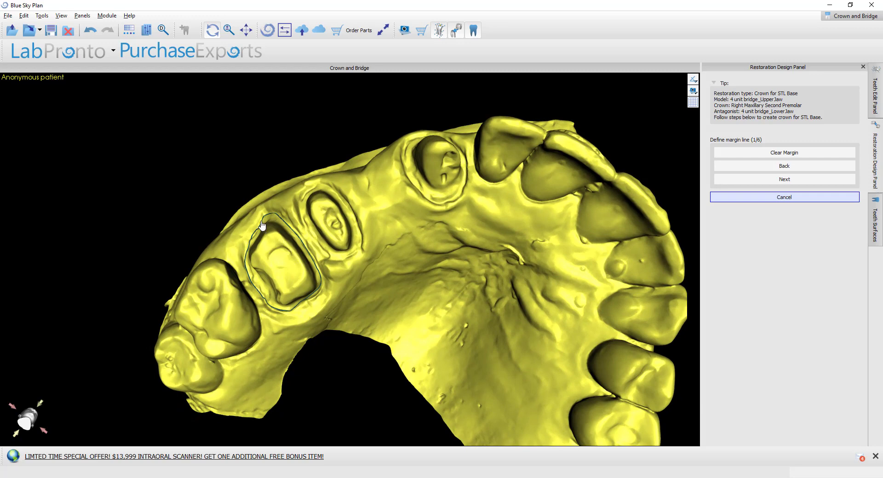
pyautogui.moveTo(279, 221); pyautogui.dragTo(279, 242)
pyautogui.moveTo(320, 346); pyautogui.dragTo(307, 335, button='right')
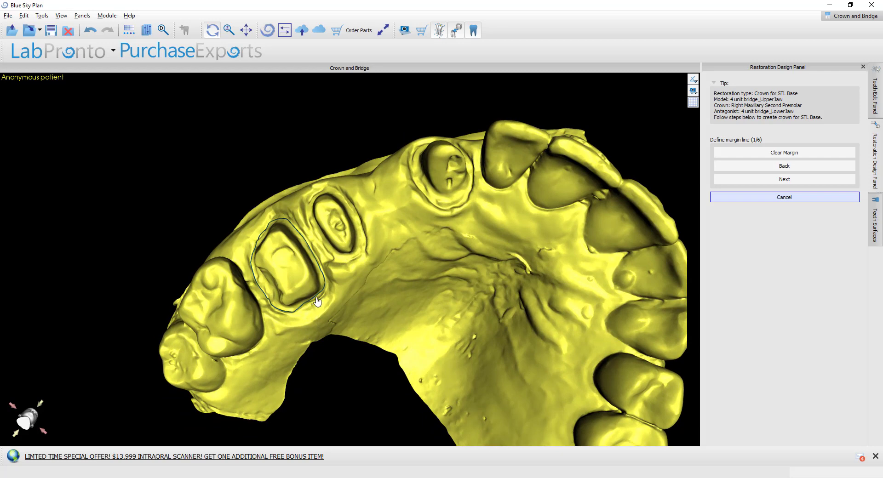
pyautogui.click(752, 185)
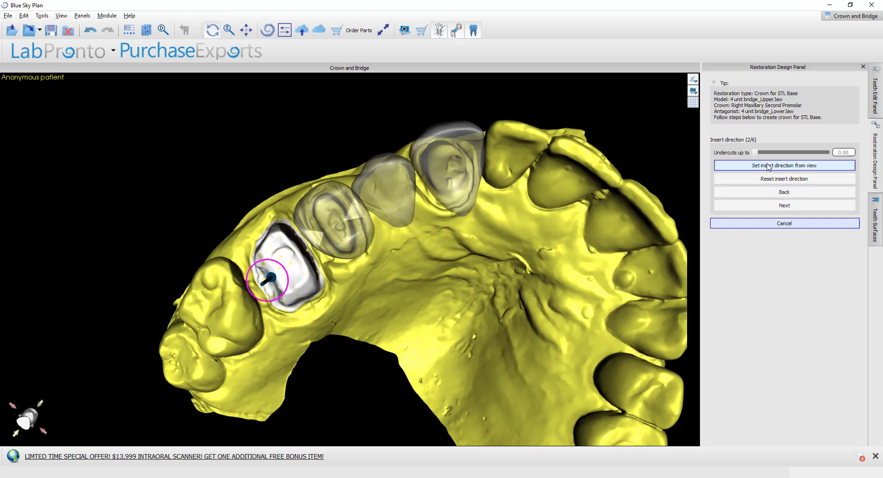
# Accept the insertion direction and paint the approximal contact area on the neighbouring molar.
pyautogui.click(782, 206)
pyautogui.moveTo(591, 297)
pyautogui.mouseDown(button='right')
pyautogui.moveTo(424, 292)
pyautogui.moveTo(414, 319)
pyautogui.mouseUp(button='right')
pyautogui.click(267, 300)
pyautogui.moveTo(268, 299)
pyautogui.mouseDown()
pyautogui.moveTo(257, 248)
pyautogui.moveTo(266, 288)
pyautogui.mouseUp()
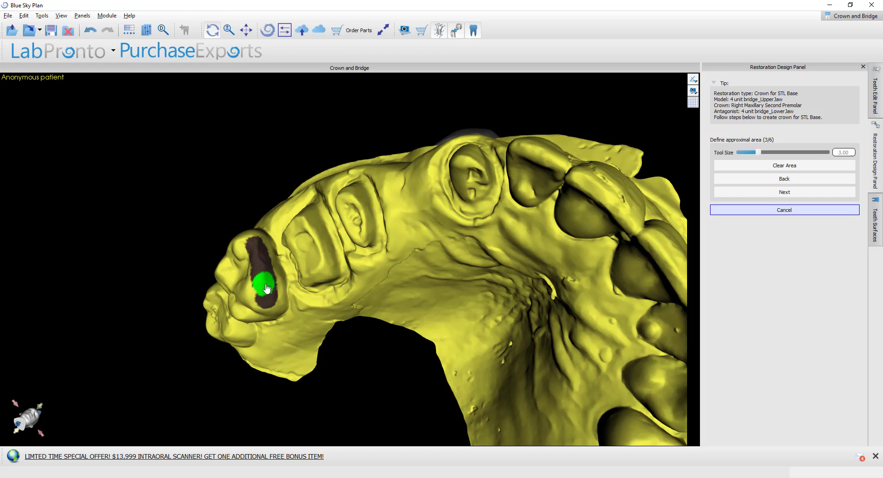
pyautogui.moveTo(276, 335); pyautogui.dragTo(322, 303, button='right')
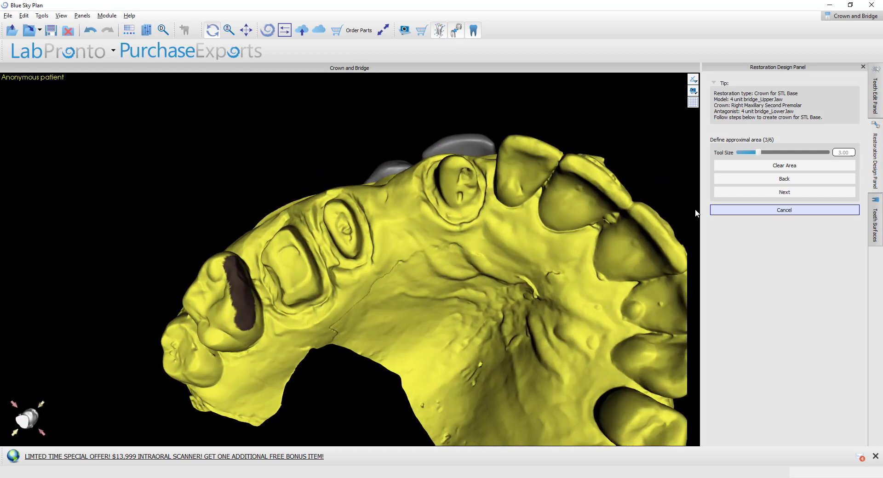
pyautogui.click(783, 193)
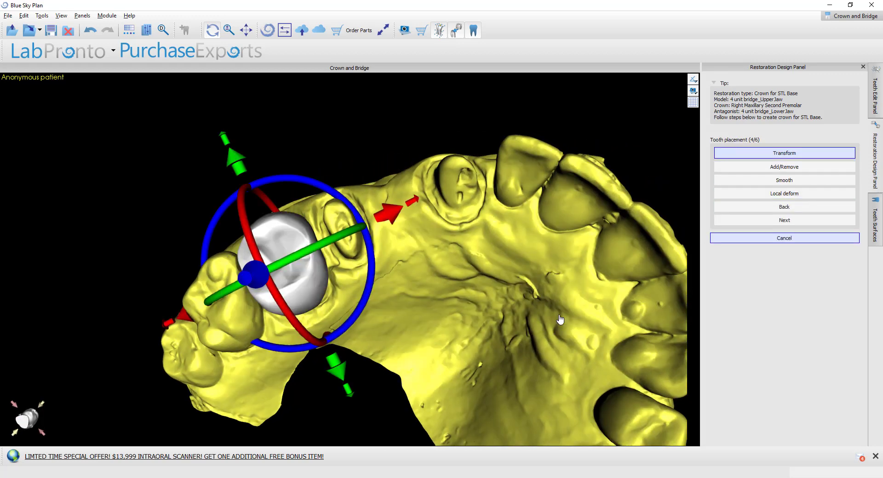
# Pan and rotate the view around the placed crown to inspect it.
pyautogui.moveTo(458, 325); pyautogui.dragTo(485, 301, button='middle')
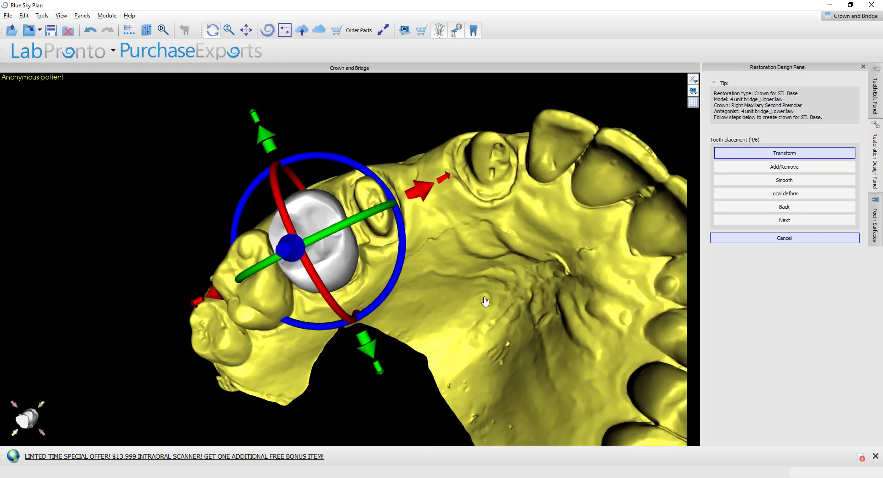
pyautogui.moveTo(404, 332); pyautogui.dragTo(428, 292, button='right')
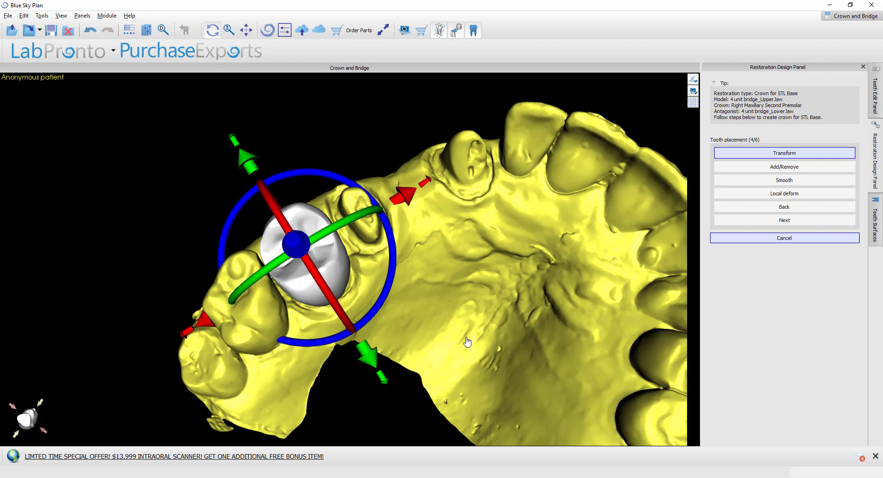
pyautogui.moveTo(449, 345); pyautogui.dragTo(434, 356, button='right')
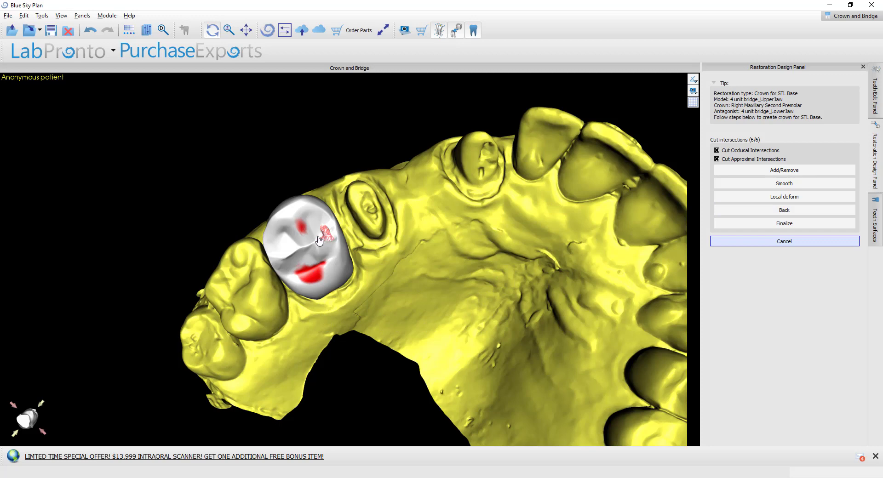
# Sculpt the crown surface with Add/Remove at tool size 6.50, then finalize the crown.
pyautogui.click(769, 171)
pyautogui.moveTo(329, 243); pyautogui.dragTo(332, 243)
pyautogui.moveTo(783, 252); pyautogui.dragTo(767, 253)
pyautogui.click(313, 238)
pyautogui.moveTo(313, 239)
pyautogui.mouseDown()
pyautogui.moveTo(325, 241)
pyautogui.moveTo(331, 279)
pyautogui.mouseUp()
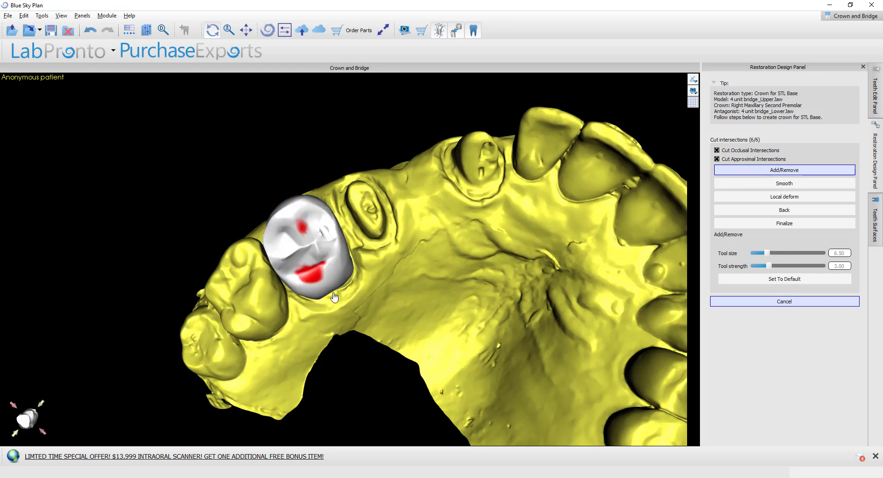
pyautogui.moveTo(325, 244); pyautogui.dragTo(328, 246)
pyautogui.moveTo(323, 369)
pyautogui.mouseDown(button='right')
pyautogui.moveTo(339, 374)
pyautogui.moveTo(315, 380)
pyautogui.moveTo(321, 371)
pyautogui.mouseUp(button='right')
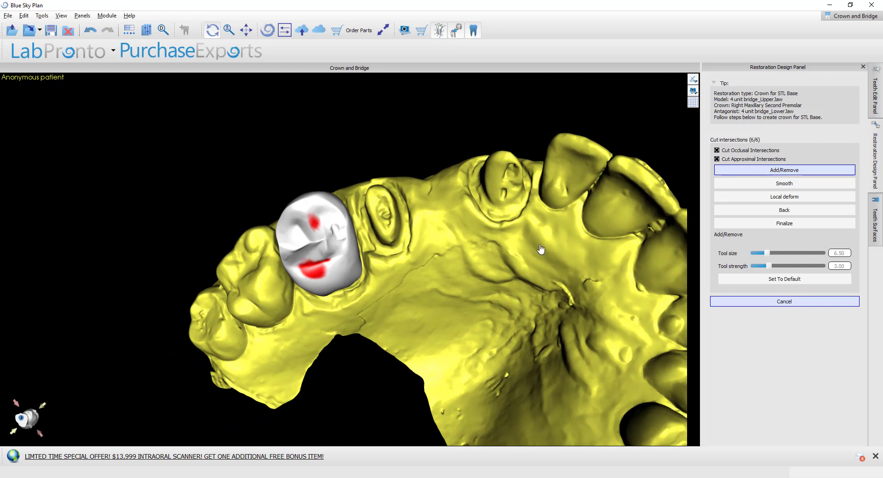
pyautogui.moveTo(352, 328); pyautogui.dragTo(378, 328, button='right')
pyautogui.click(778, 224)
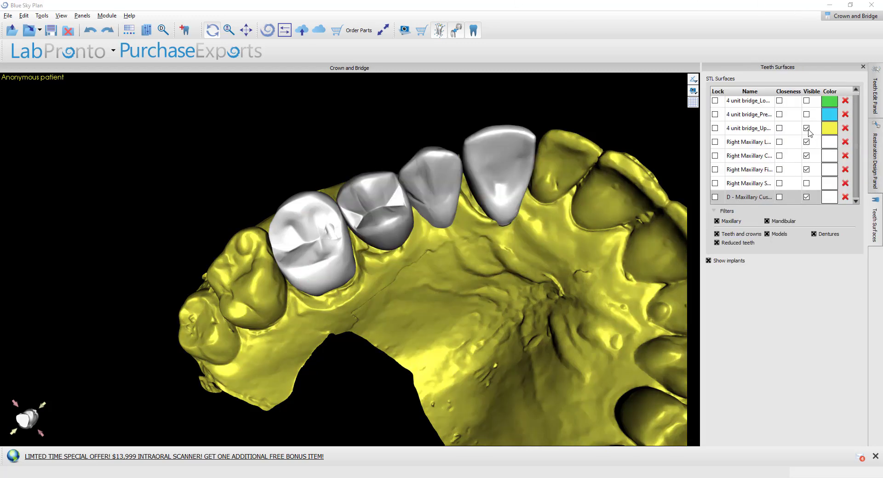
# Hide 4 unit bridge_UpperJaw and orbit around the new premolar and bridge crowns.
pyautogui.click(807, 129)
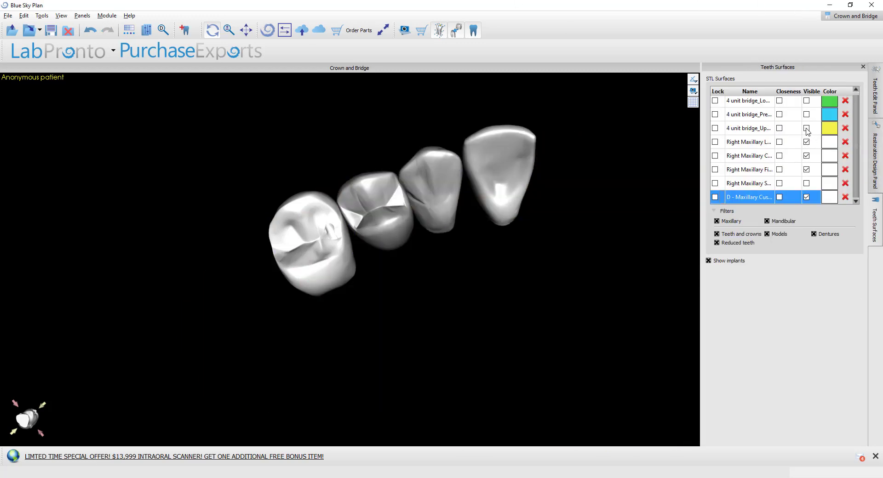
pyautogui.moveTo(454, 122); pyautogui.dragTo(372, 251)
pyautogui.moveTo(368, 390); pyautogui.dragTo(346, 366)
pyautogui.moveTo(342, 188); pyautogui.dragTo(280, 264)
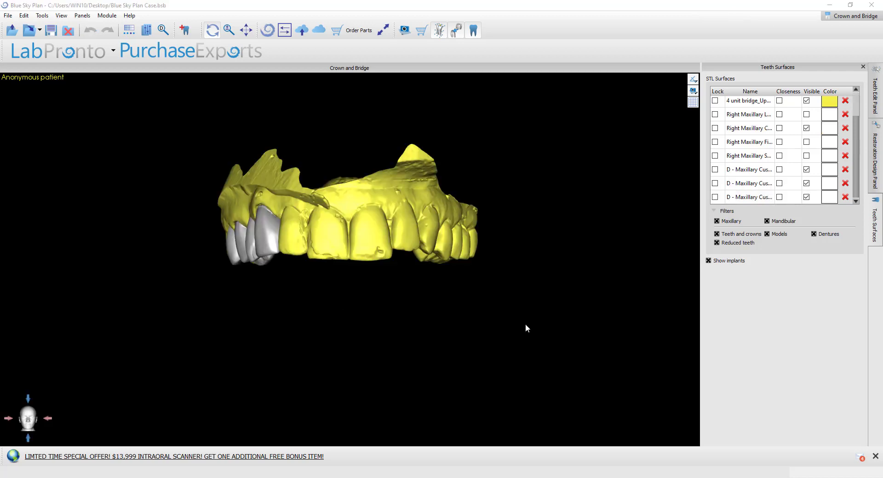
pyautogui.moveTo(195, 278); pyautogui.dragTo(286, 268)
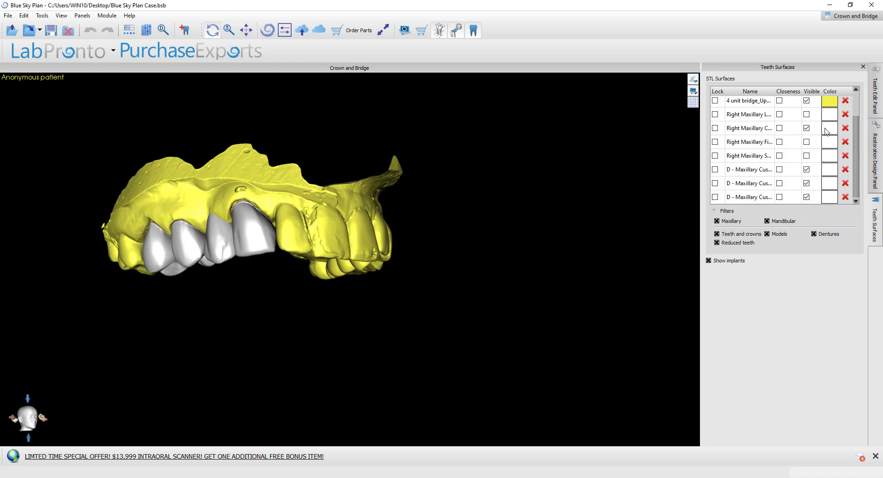
pyautogui.click(806, 101)
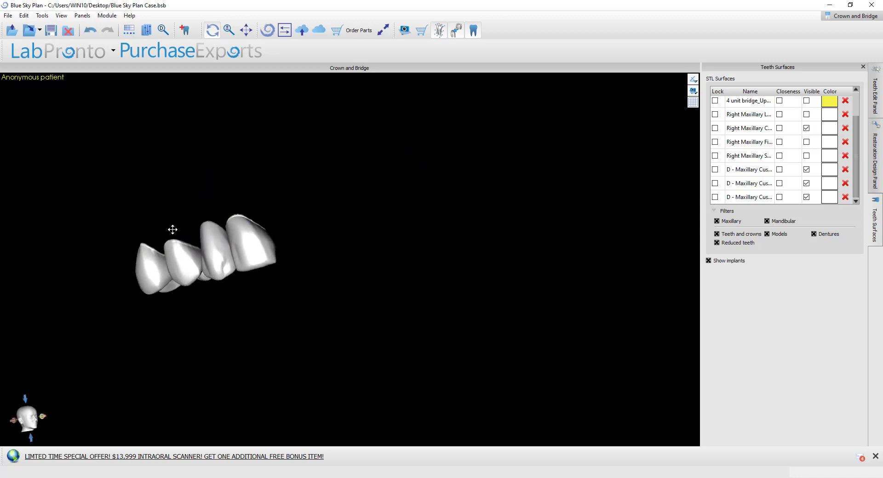